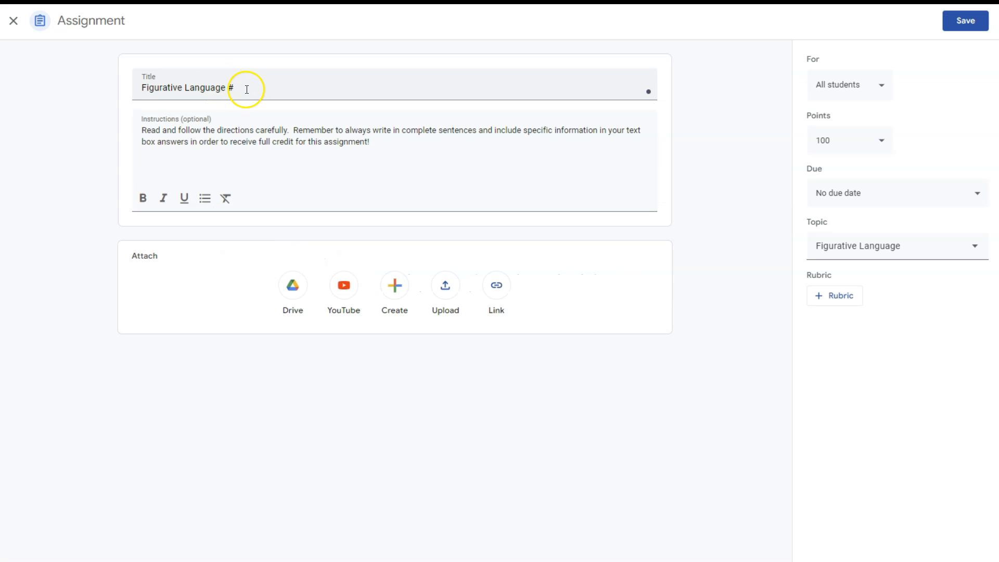
# Step: Complete the assignment title as "Figurative Language #1" and start creating a new rubric for the assignment
pyautogui.click(245, 89)
pyautogui.click(247, 89)
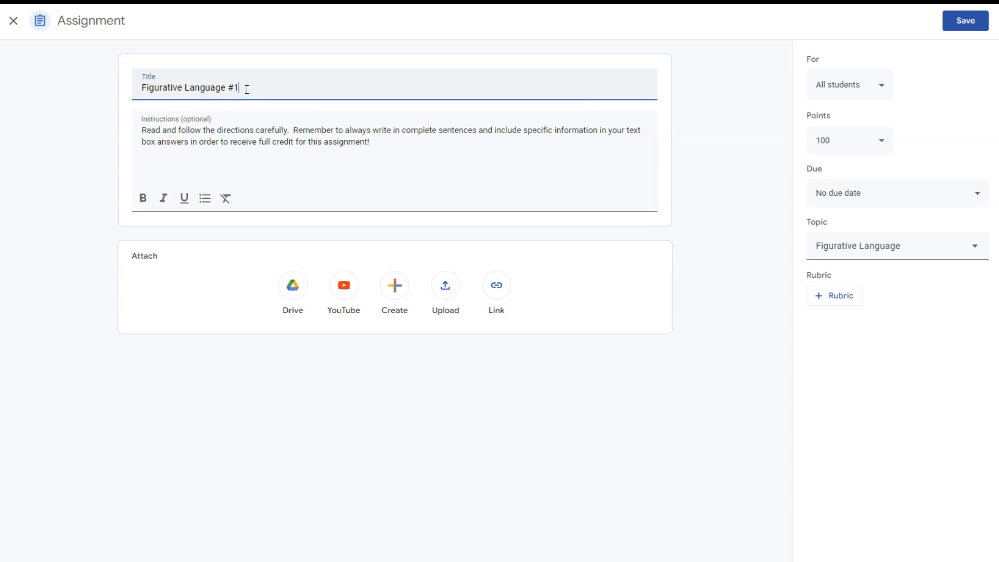
pyautogui.click(835, 299)
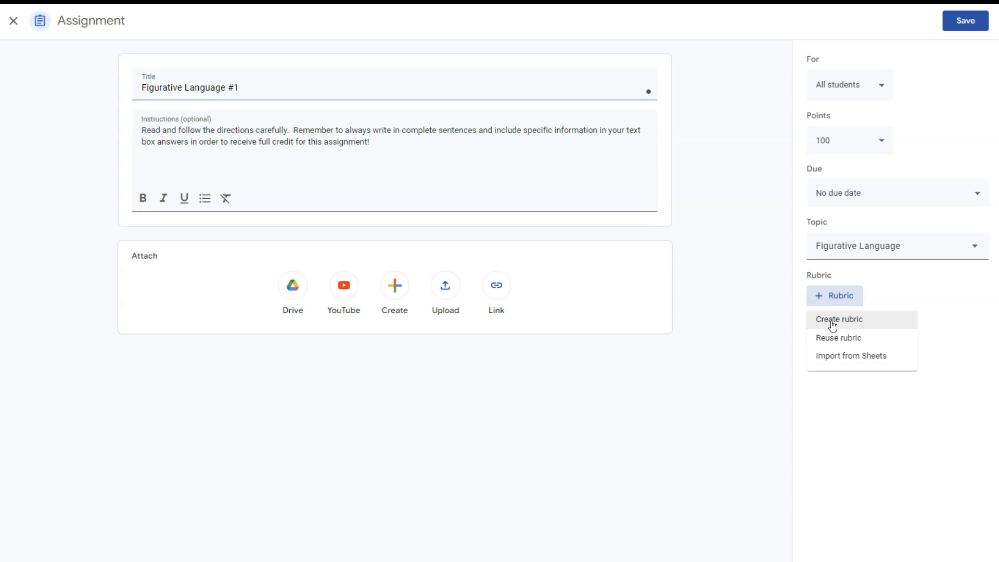
pyautogui.click(836, 341)
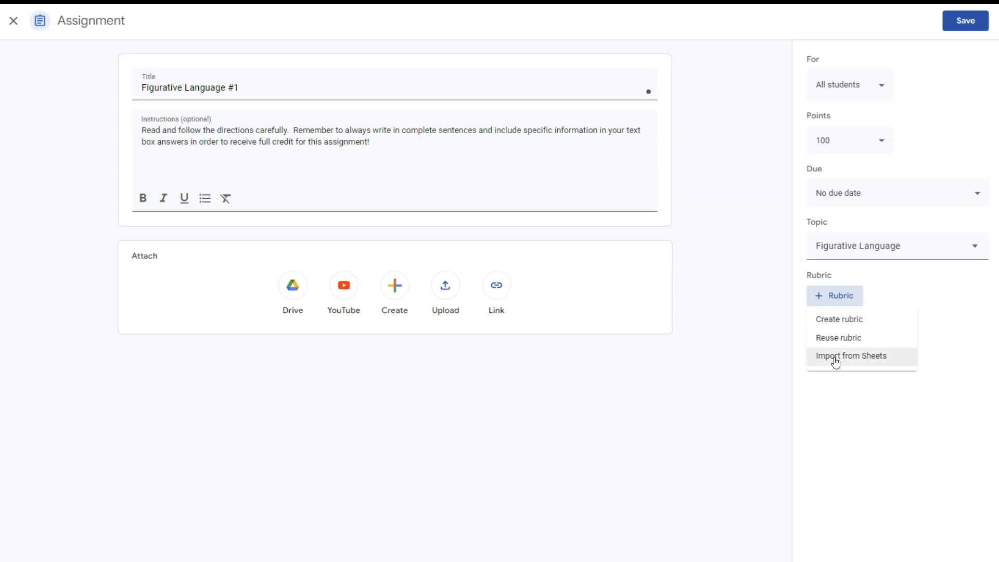
pyautogui.click(835, 321)
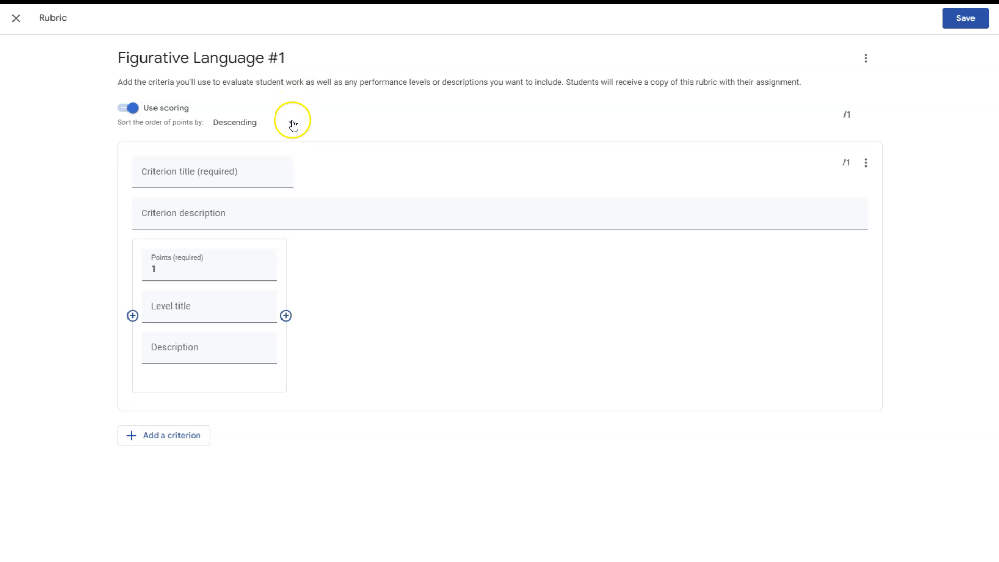
# Step: Title the first criterion "Simile #1" and describe it as "Student correctly identifies a comparison between two unlike things using like or as."
pyautogui.click(144, 178)
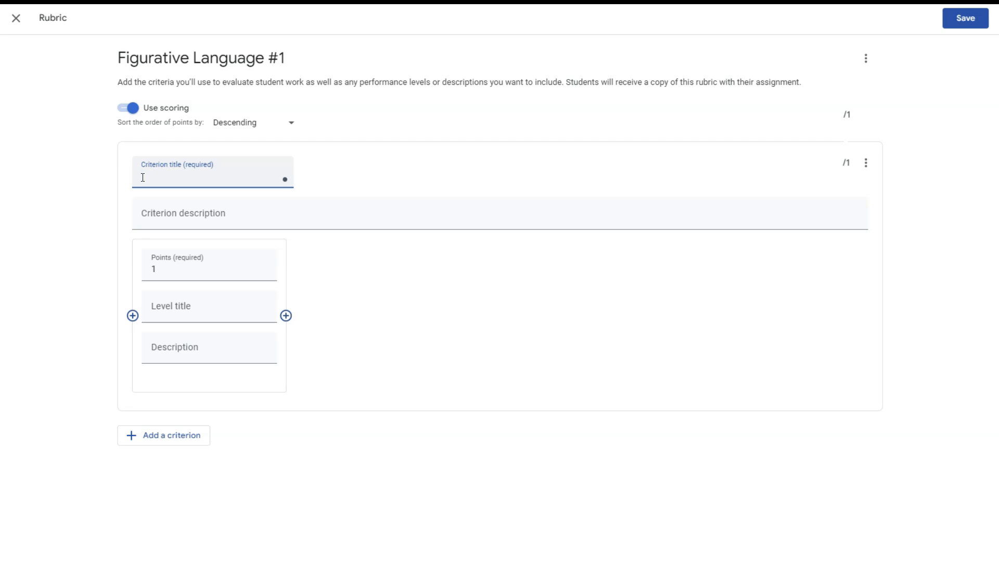
pyautogui.write('Simile #1')
pyautogui.click(140, 214)
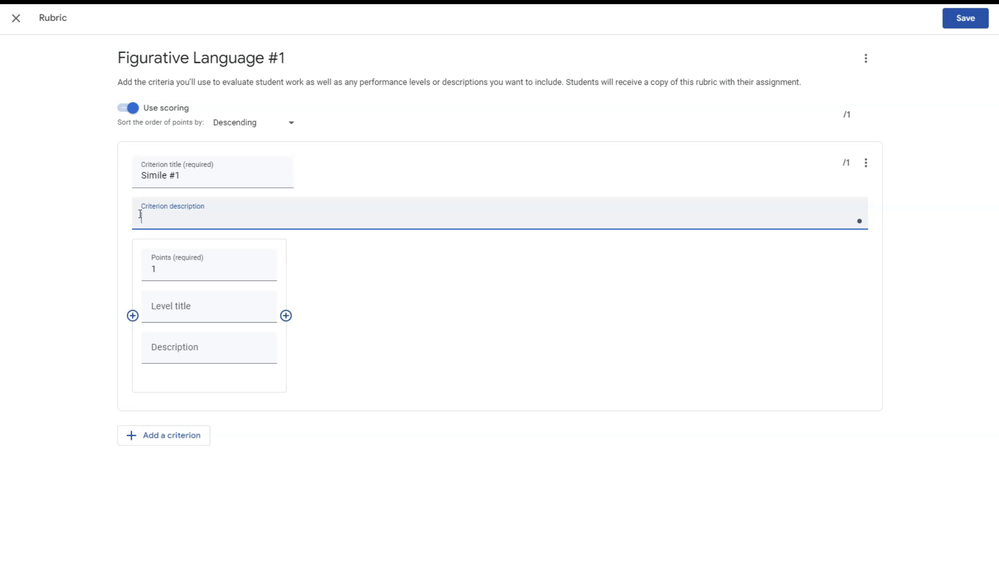
pyautogui.write('Student correctly identifies a compa')
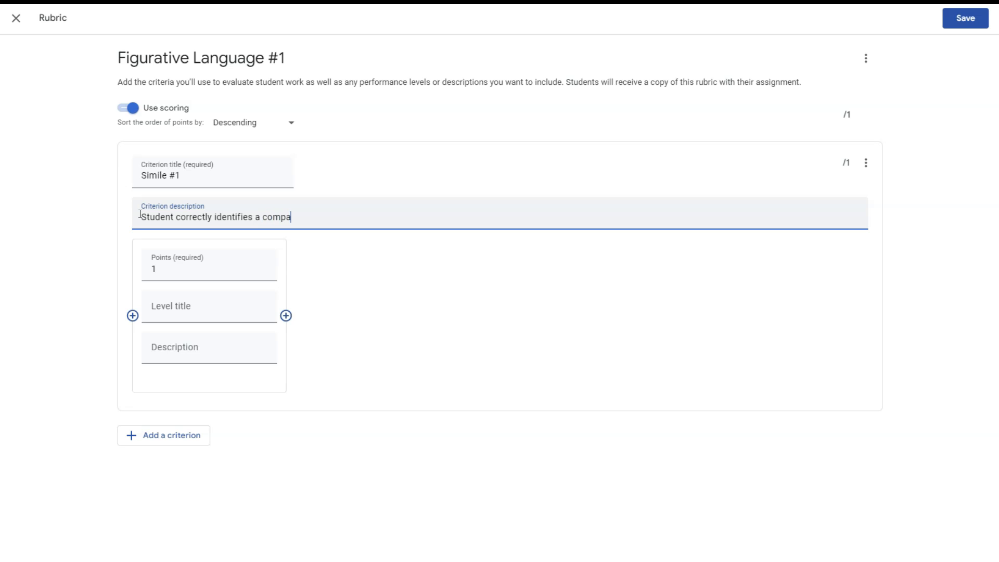
pyautogui.write('rison between two unlike ')
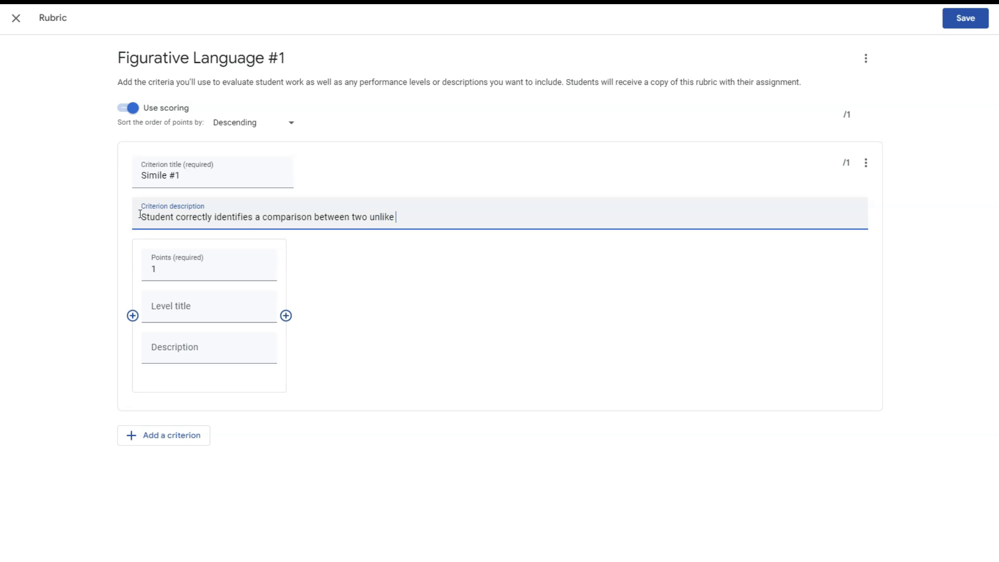
pyautogui.write('things using like or as.')
# Step: Give the Simile #1 criterion four performance levels worth 6, 4, 2 and 0 points
pyautogui.click(156, 268)
pyautogui.press('BackSpace')
pyautogui.write('6')
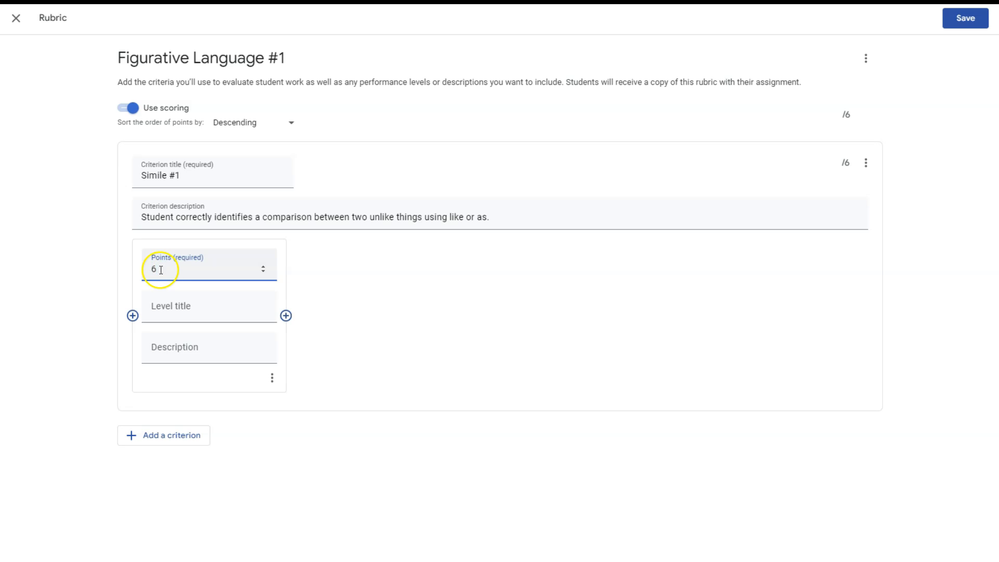
pyautogui.click(286, 316)
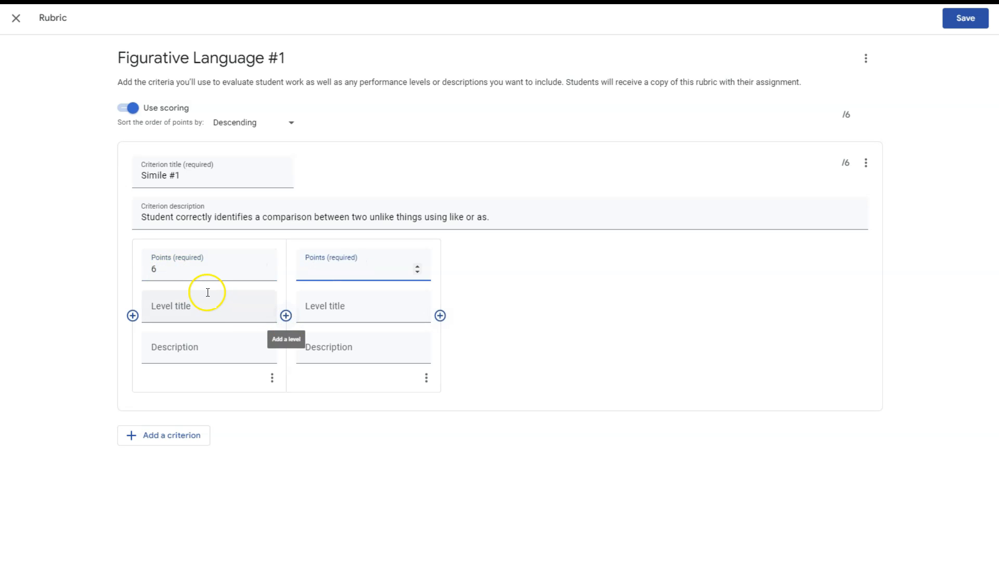
pyautogui.write('4')
pyautogui.click(440, 316)
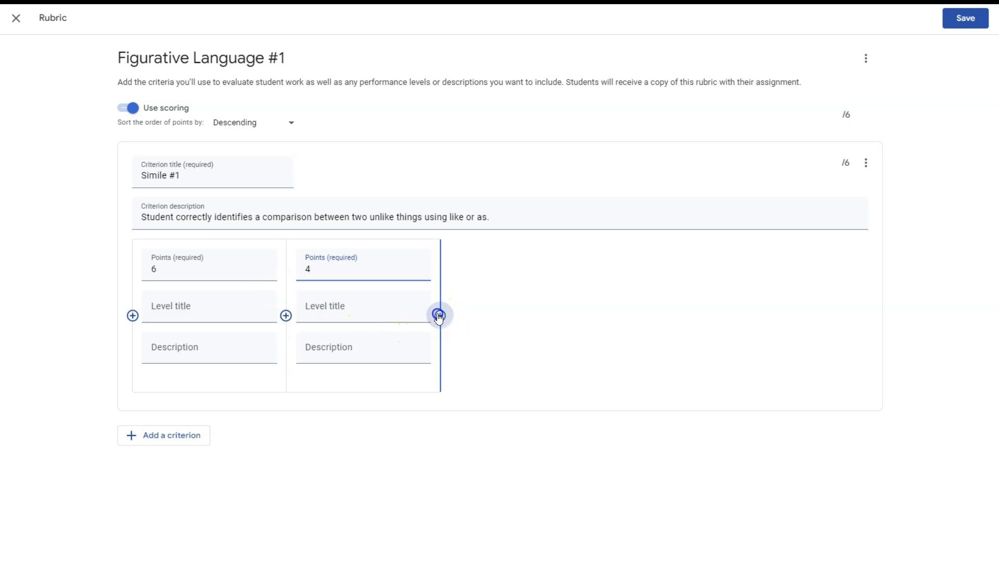
pyautogui.write('2')
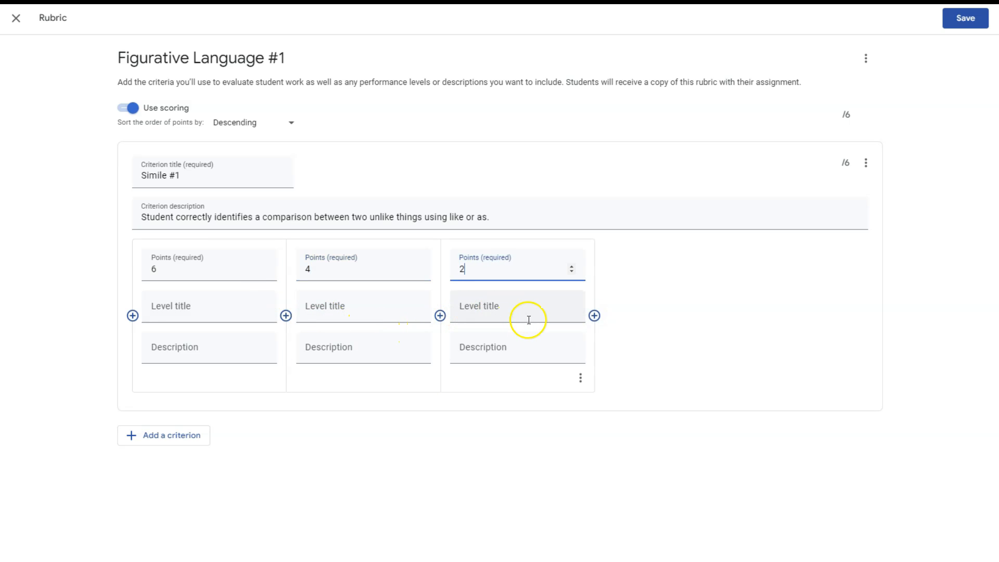
pyautogui.click(594, 316)
pyautogui.write('0')
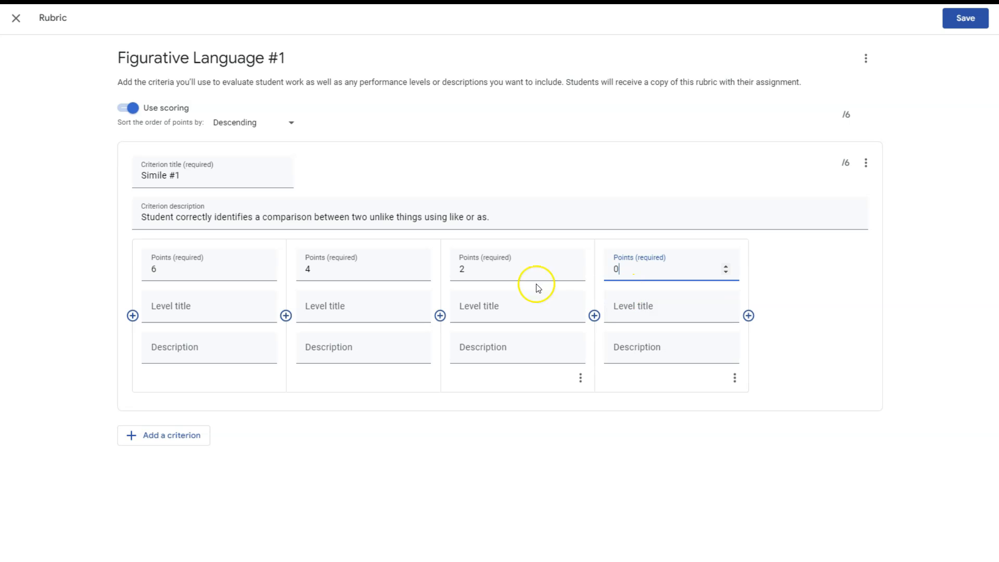
# Step: Title the 6-point level "Correct" and copy the criterion description into that level's description
pyautogui.click(210, 313)
pyautogui.write('Correc')
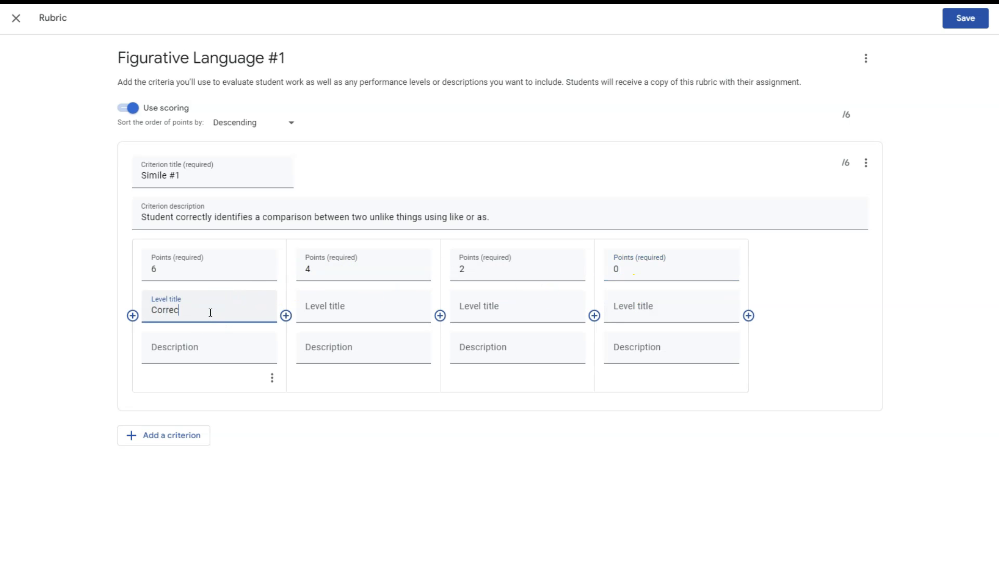
pyautogui.write('t')
pyautogui.moveTo(491, 217); pyautogui.dragTo(141, 217)
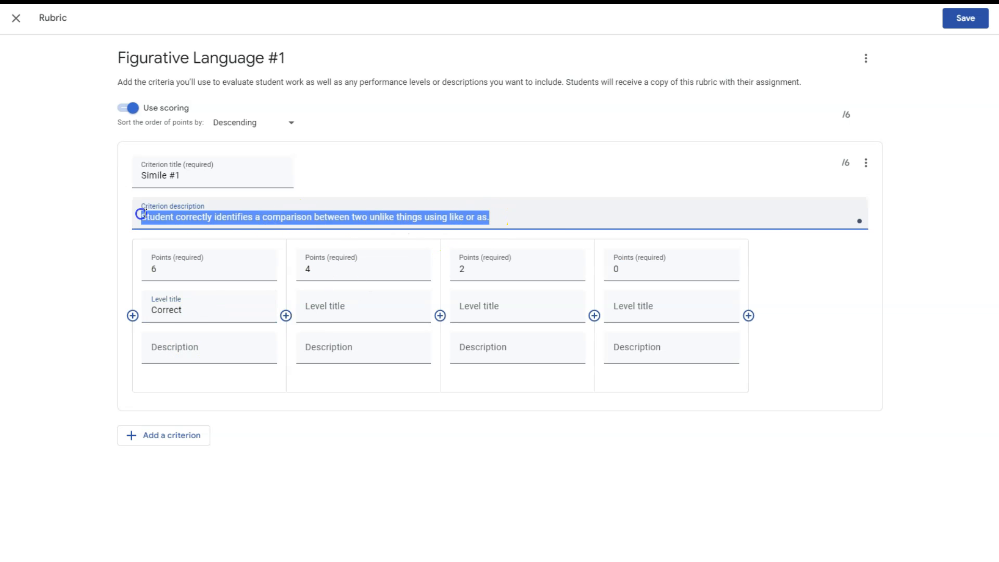
pyautogui.rightClick(140, 217)
pyautogui.click(182, 264)
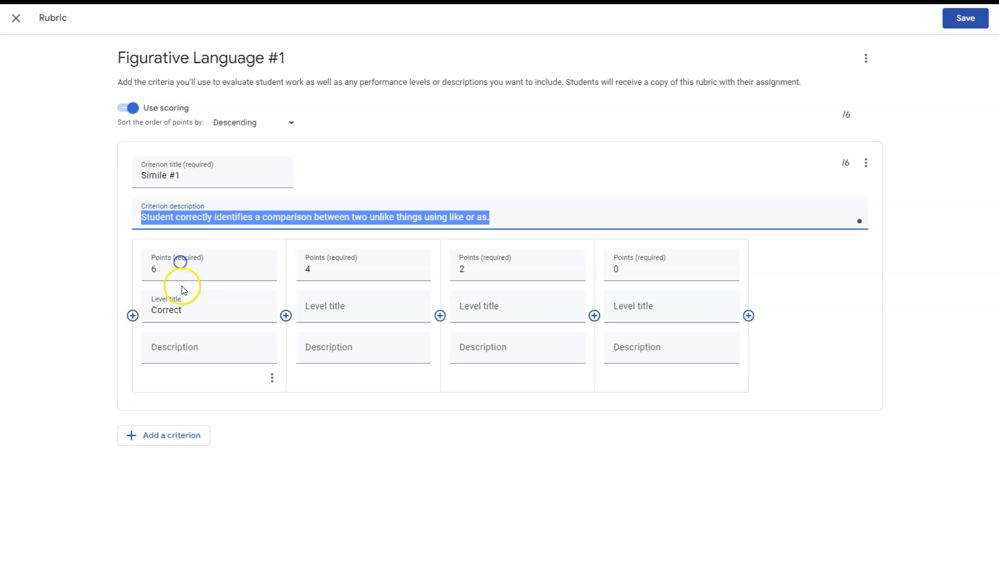
pyautogui.click(154, 353)
pyautogui.rightClick(156, 354)
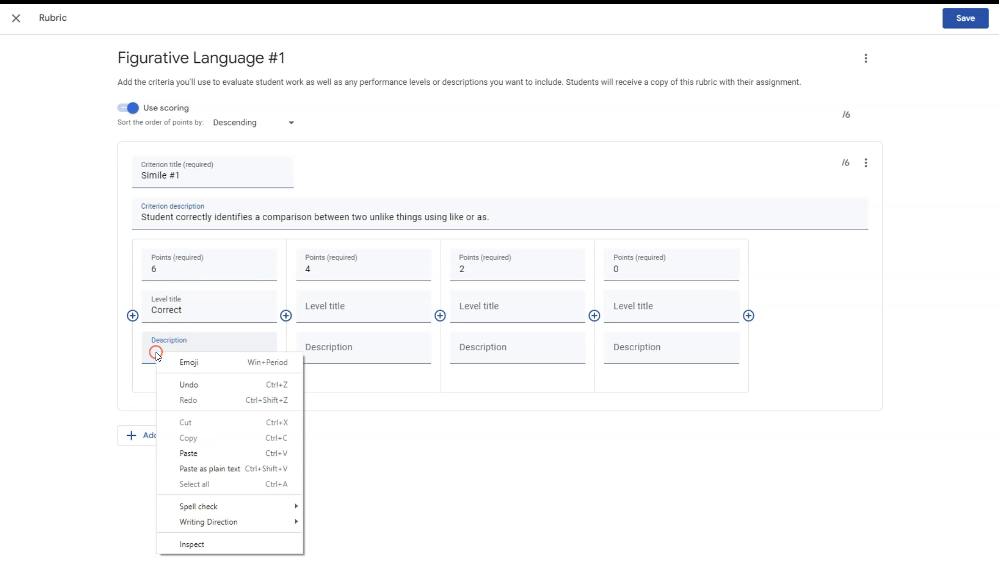
pyautogui.click(188, 454)
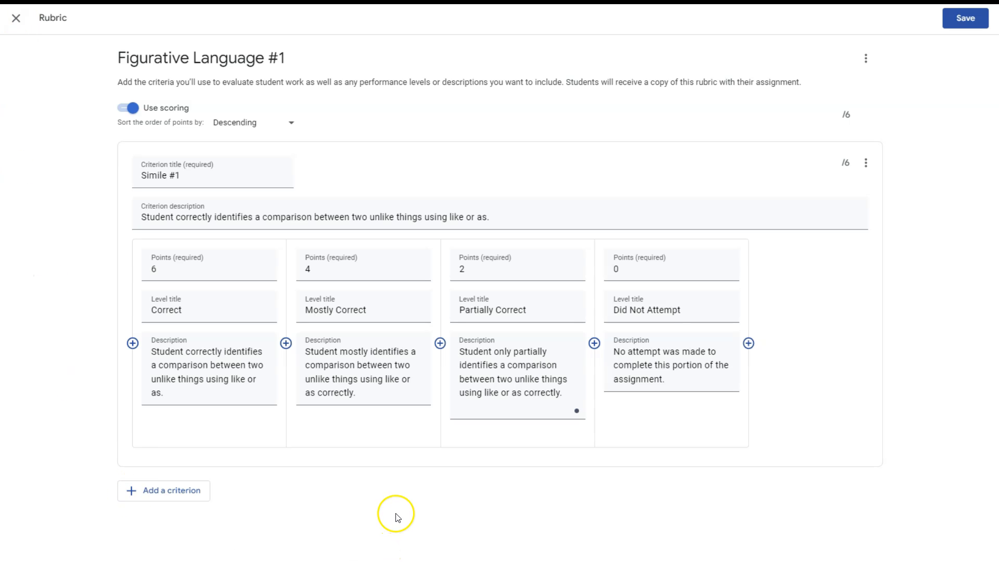
# Step: Delete the 4-point Mostly Correct level and duplicate the Simile #1 criterion
pyautogui.click(426, 422)
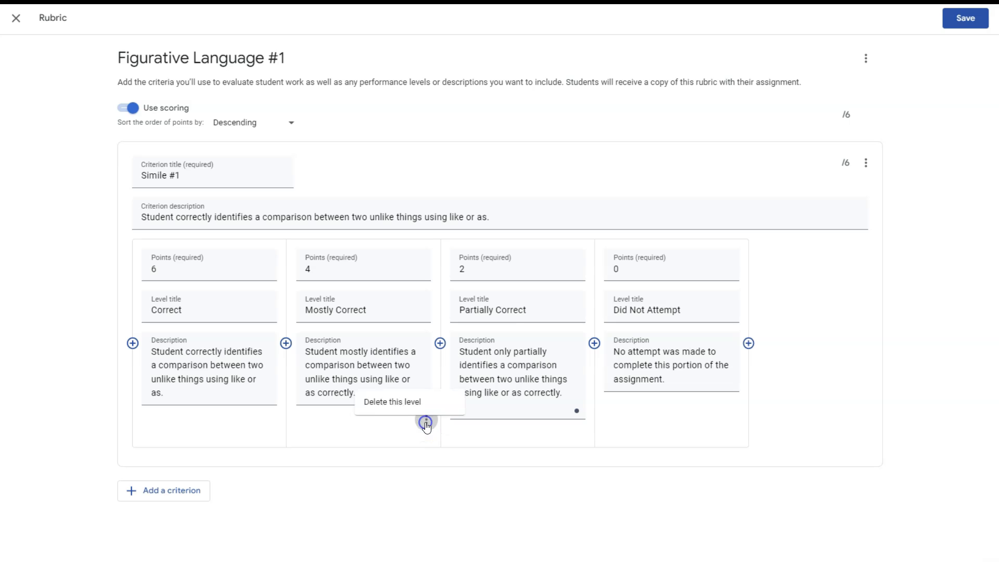
pyautogui.click(376, 400)
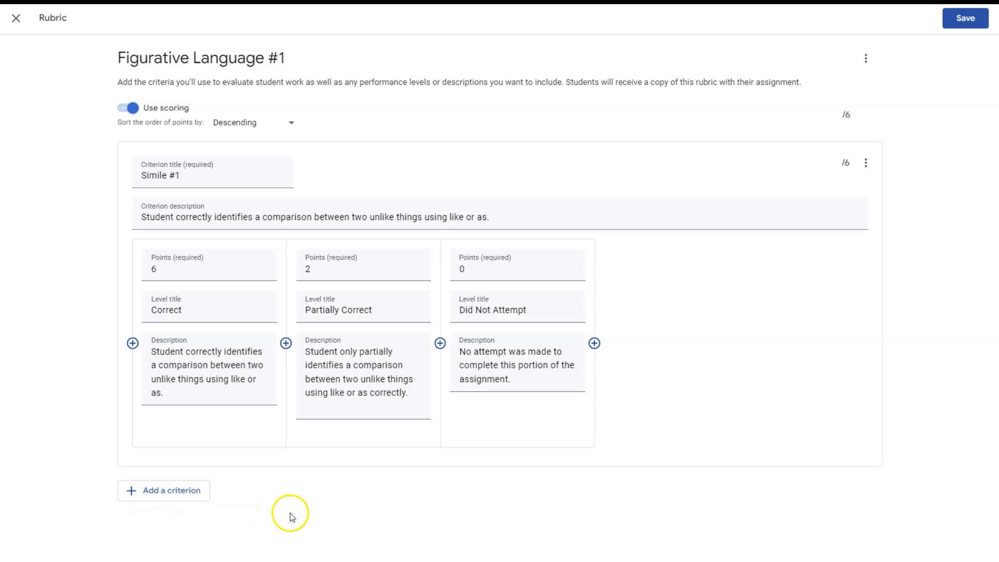
pyautogui.click(866, 162)
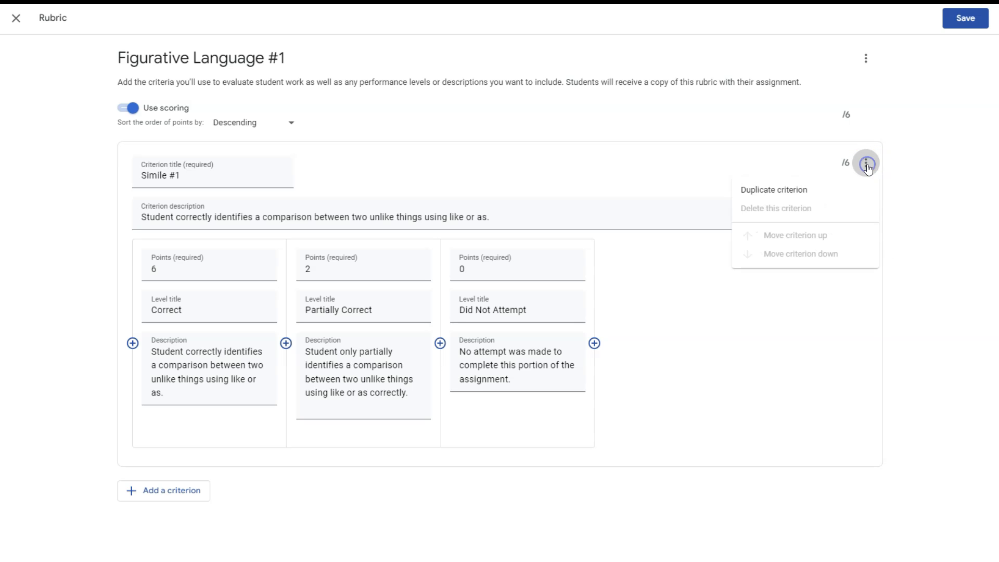
pyautogui.click(763, 190)
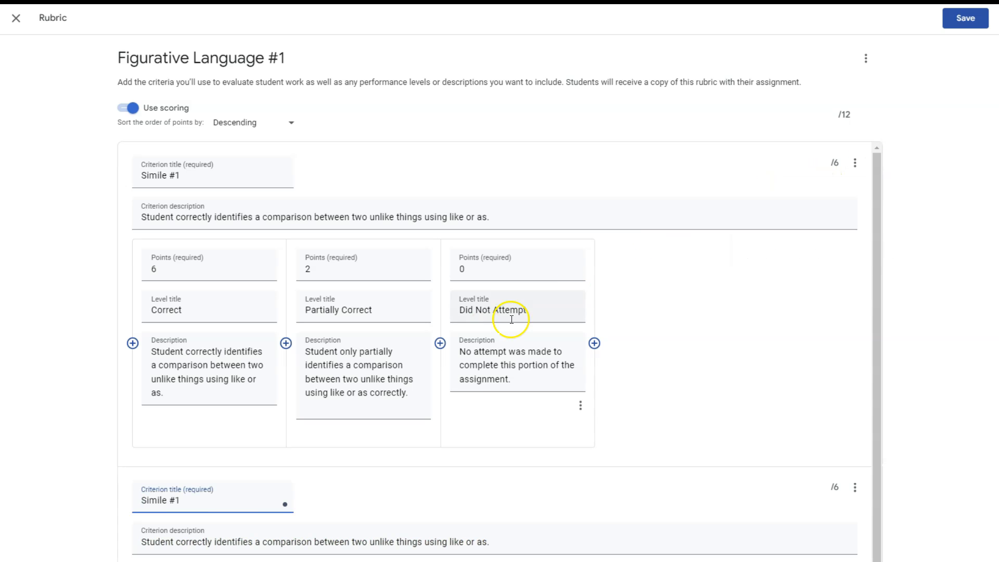
# Step: Retitle both the original and the duplicated criterion as "Simile #1 of 2" and save the rubric
pyautogui.click(185, 172)
pyautogui.write('e')
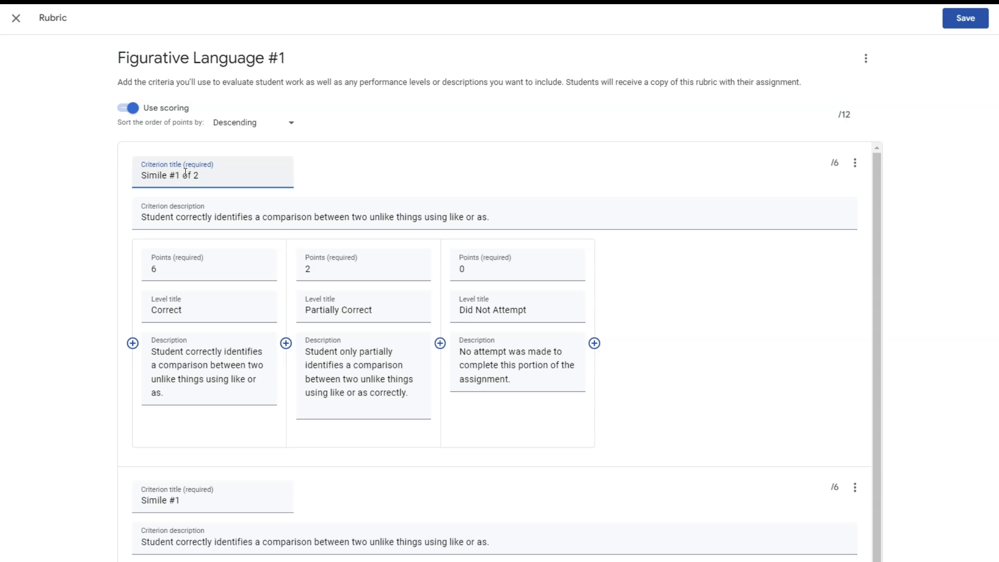
pyautogui.click(195, 498)
pyautogui.write('of 2')
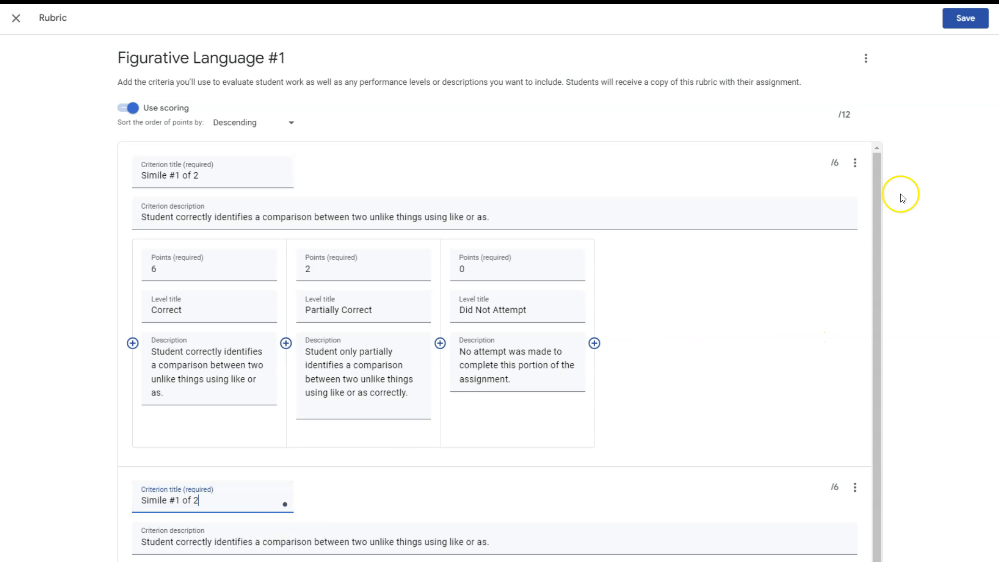
pyautogui.click(945, 30)
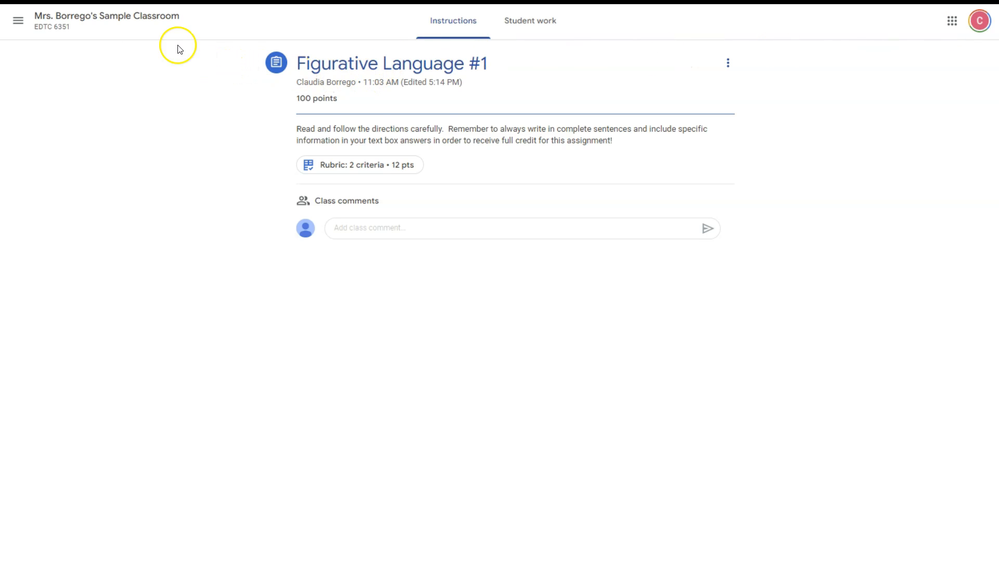
# Step: Return to the class's classwork list and open the draft assignment Figurative Language #2 for editing
pyautogui.click(76, 20)
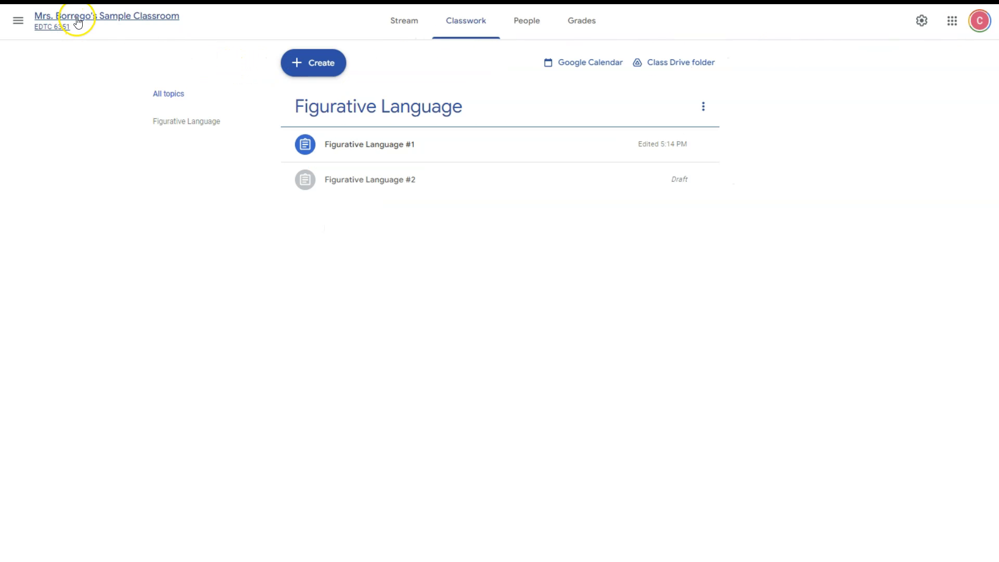
pyautogui.click(460, 35)
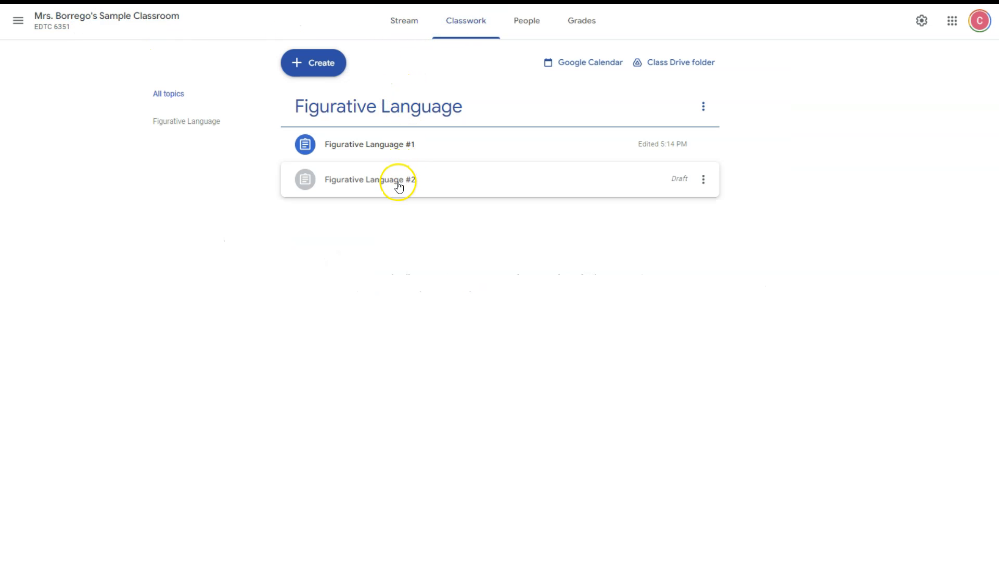
pyautogui.click(398, 185)
pyautogui.click(337, 298)
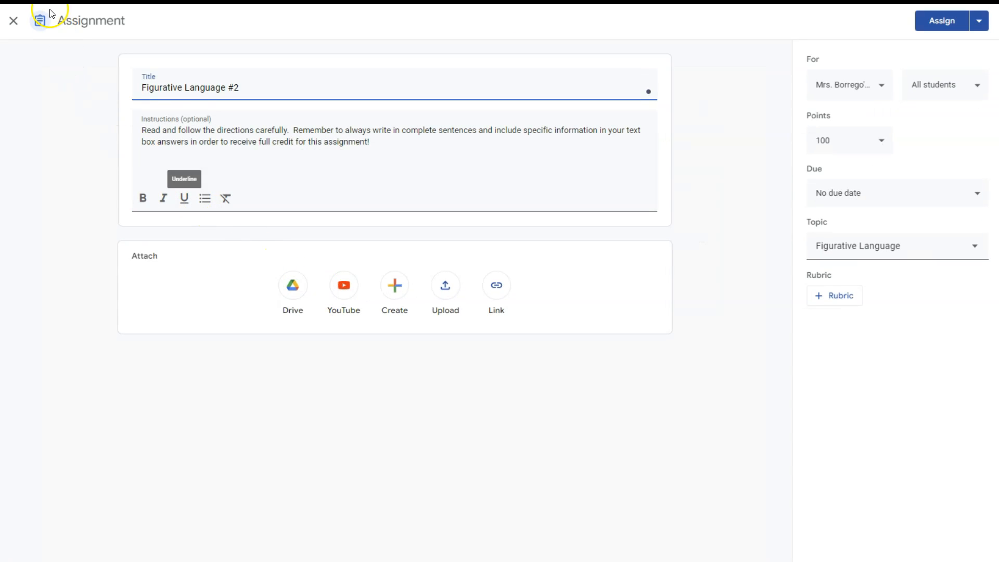
# Step: Attach the existing Figurative Language #1 rubric to the Figurative Language #2 assignment by reusing it
pyautogui.click(832, 300)
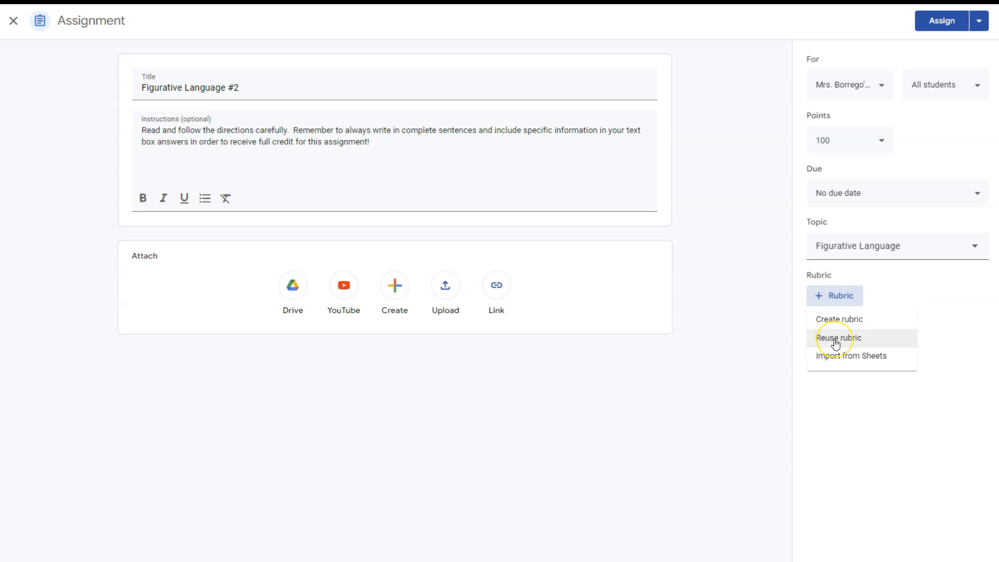
pyautogui.click(835, 340)
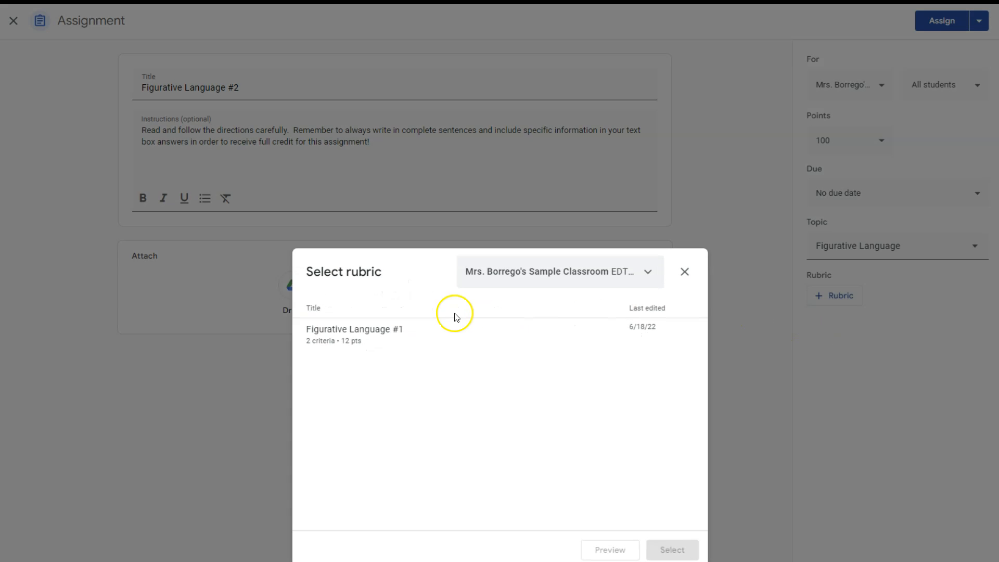
pyautogui.click(360, 338)
pyautogui.click(669, 552)
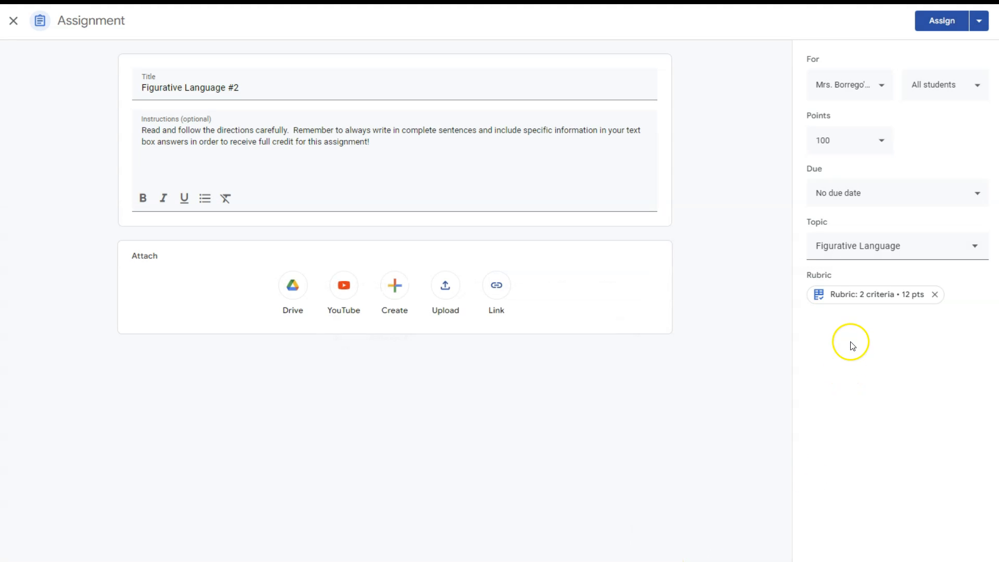
# Step: Review the criteria and levels of the rubric attached to Figurative Language #2, and close the rubric and the draft
pyautogui.click(864, 301)
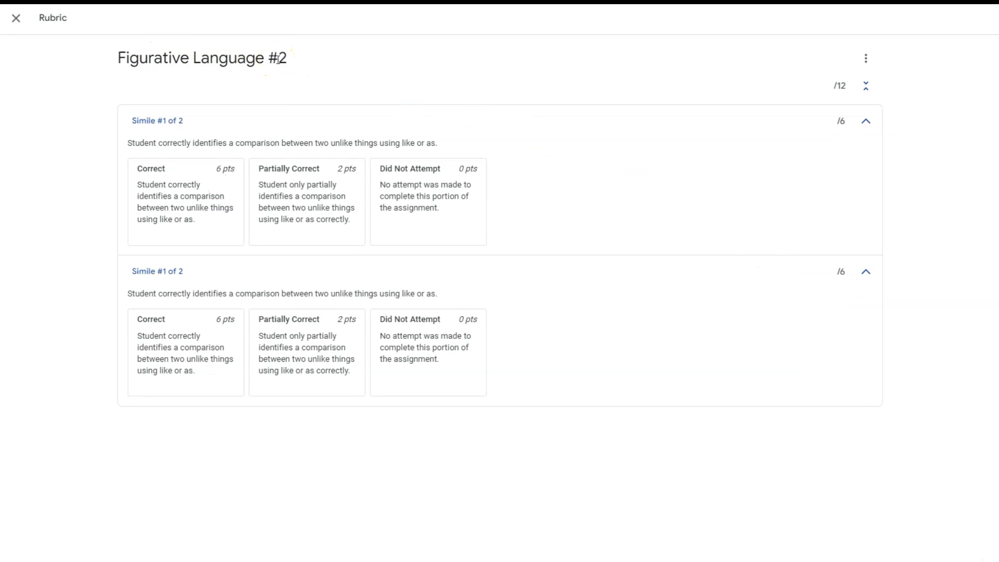
pyautogui.click(16, 18)
pyautogui.click(16, 21)
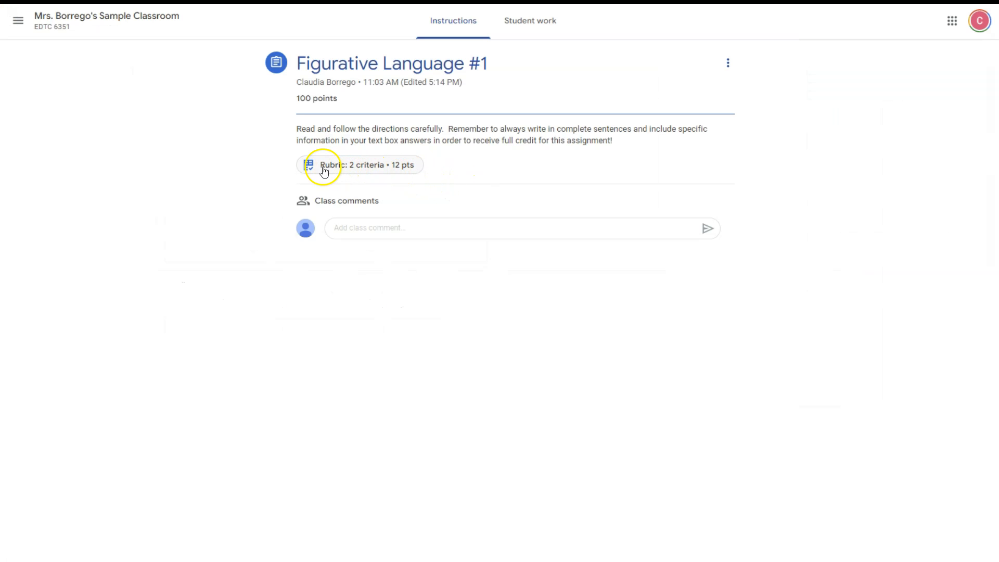
# Step: Export the Figurative Language #1 rubric to Google Sheets and open the exported spreadsheet's sharing options
pyautogui.click(355, 170)
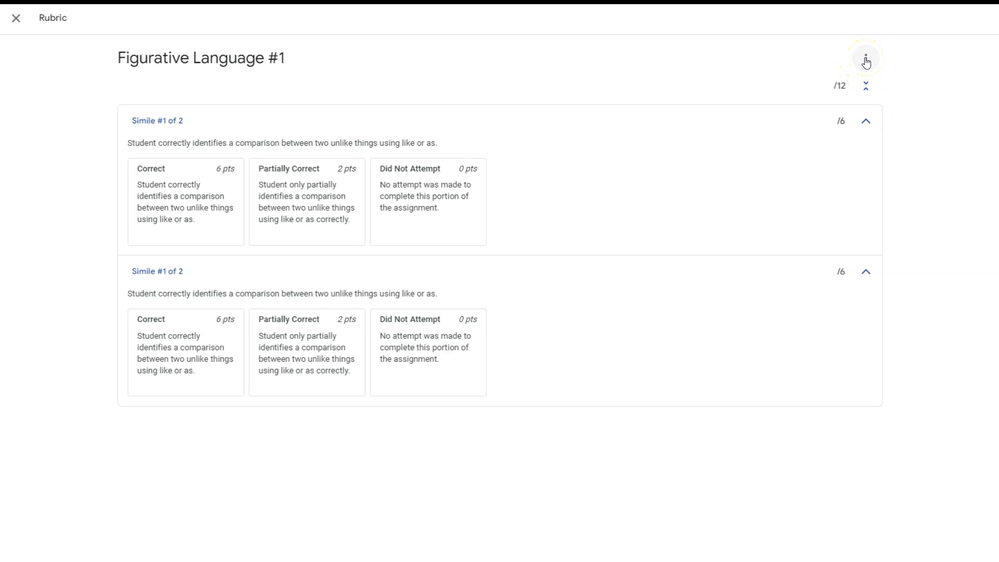
pyautogui.click(865, 58)
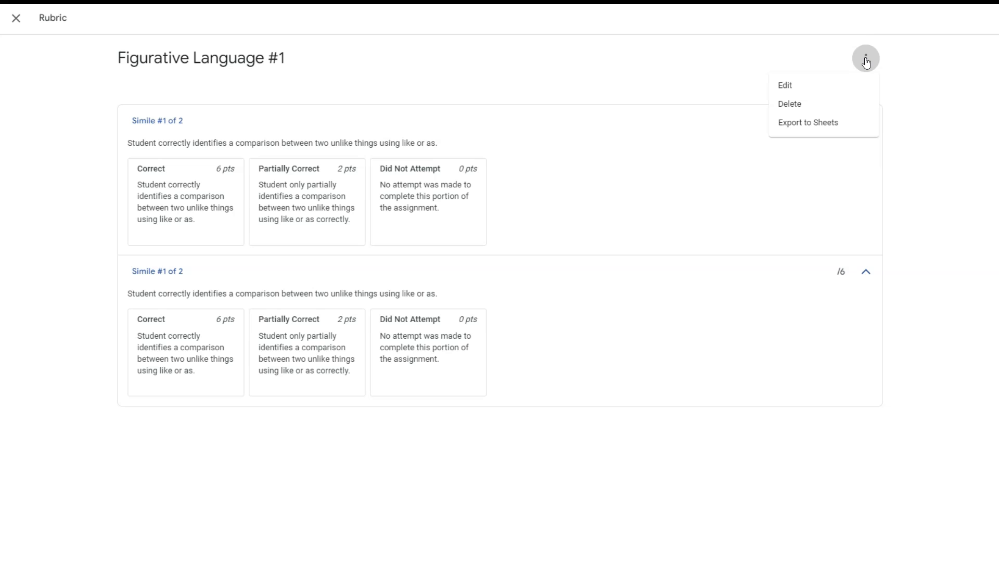
pyautogui.click(791, 126)
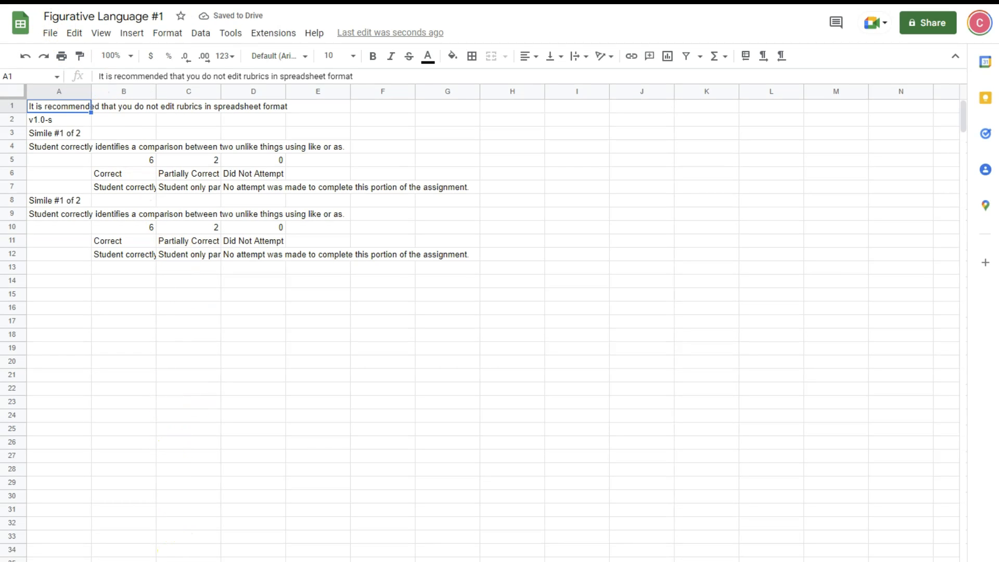
pyautogui.click(933, 24)
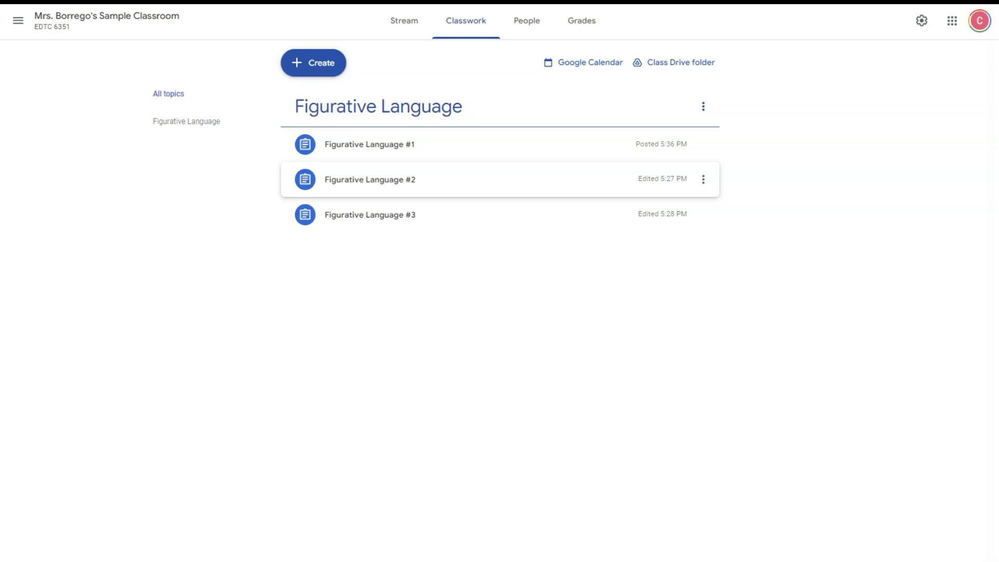
# Step: Open the assigned student's Google Slides work for Figurative Language #1 from the class's classwork list
pyautogui.click(383, 147)
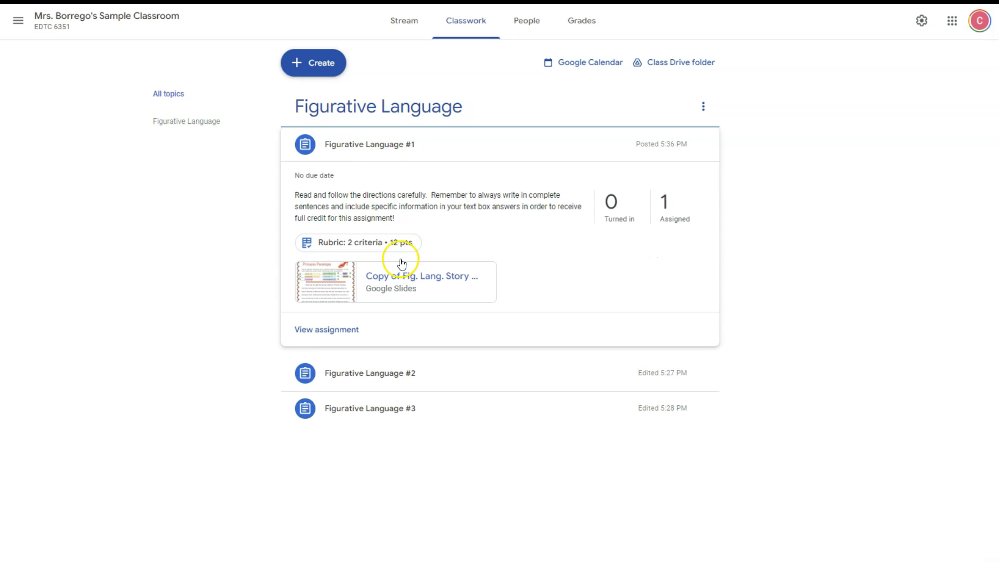
pyautogui.click(665, 218)
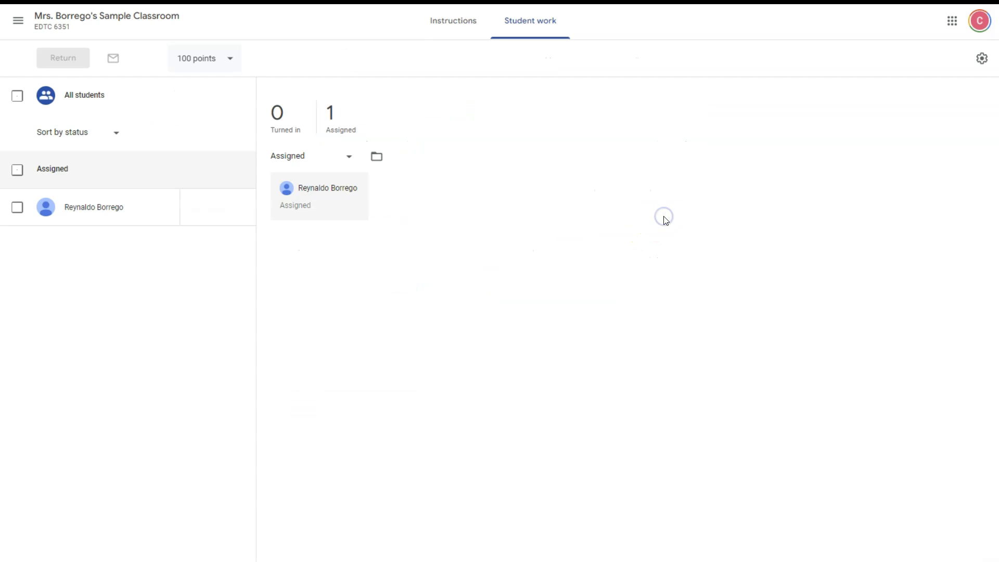
pyautogui.click(101, 208)
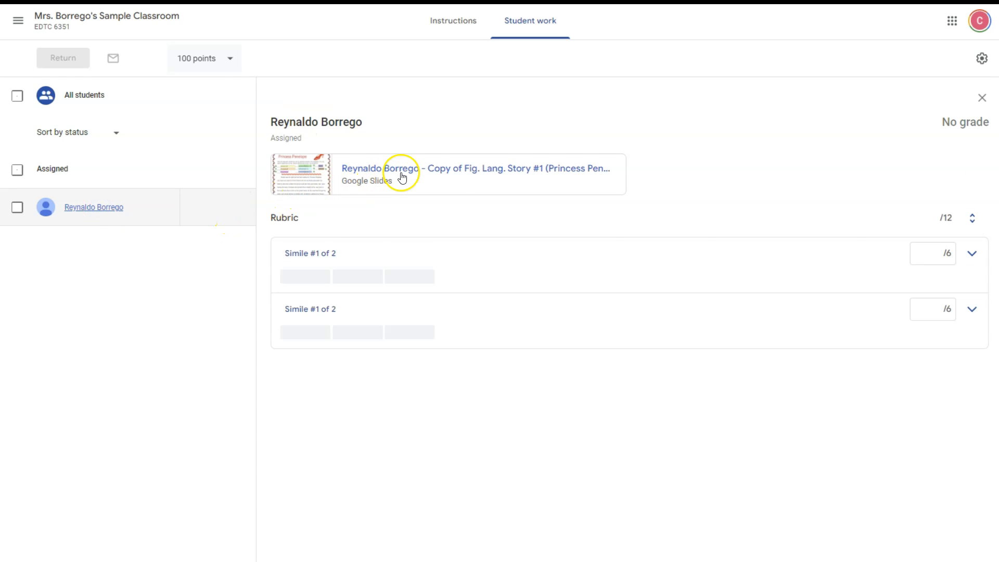
pyautogui.click(402, 174)
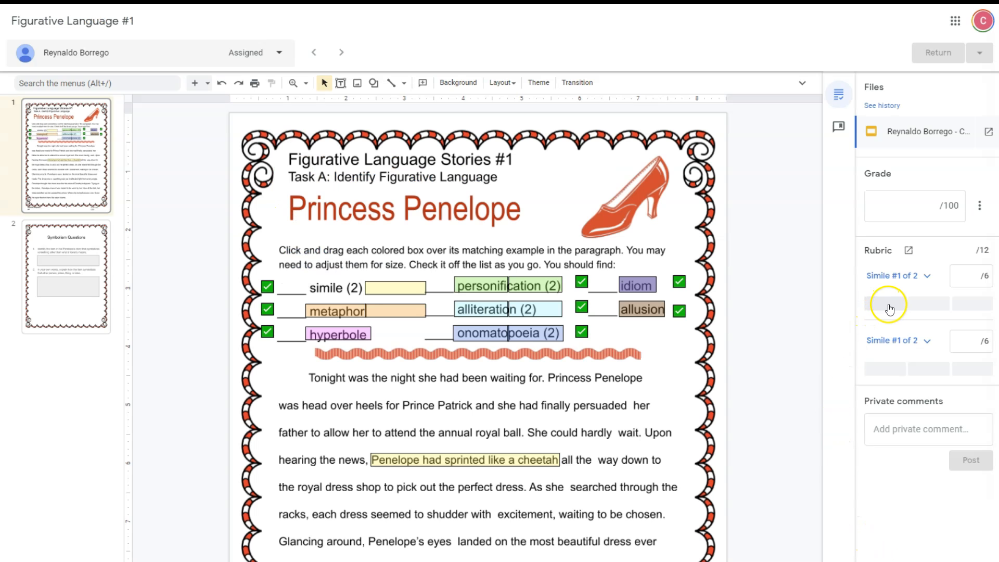
# Step: Grade the student's work with the rubric, rating the first simile criterion Correct (6 pts) and the second Did Not Attempt (0 pts)
pyautogui.click(927, 275)
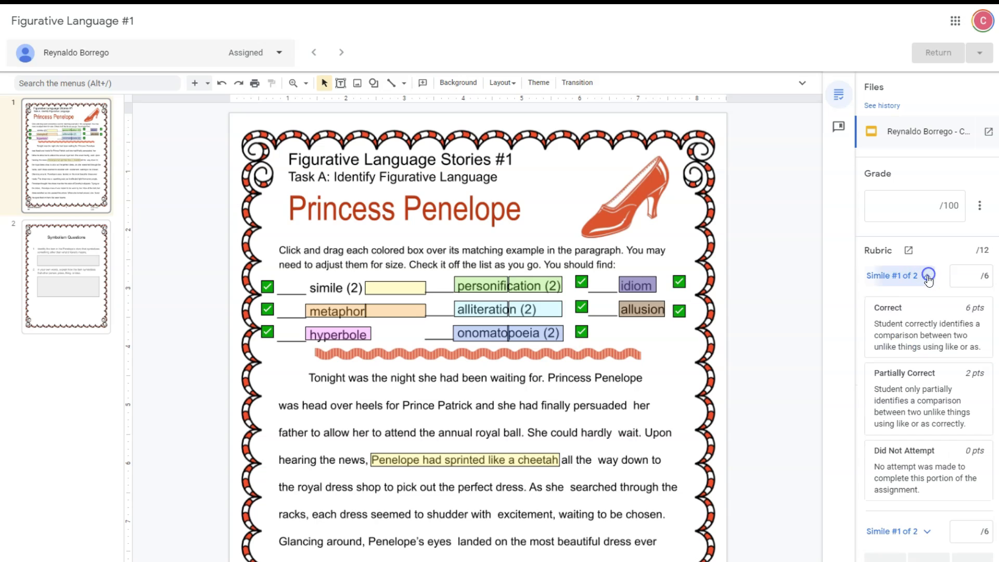
pyautogui.click(895, 316)
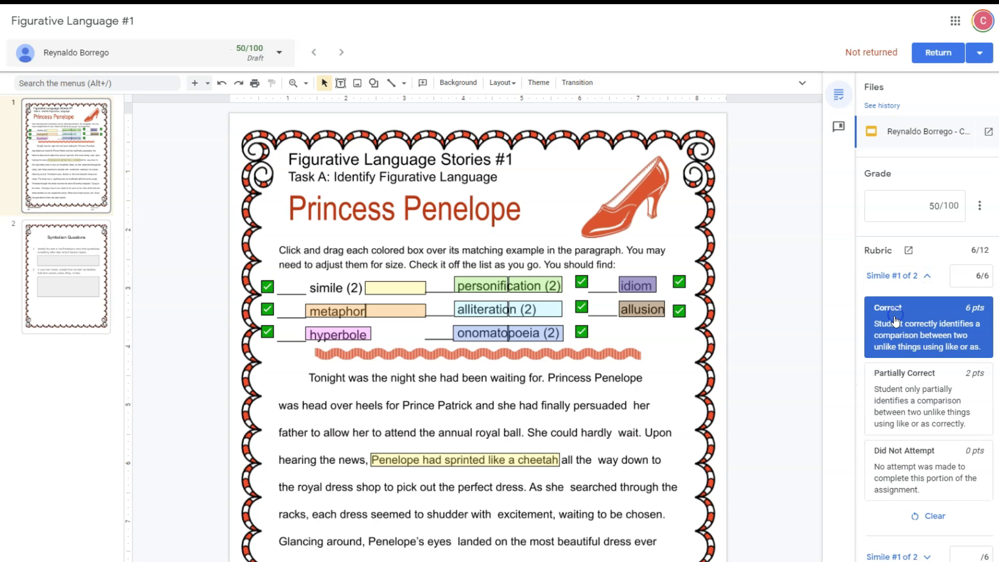
pyautogui.click(927, 276)
pyautogui.click(927, 341)
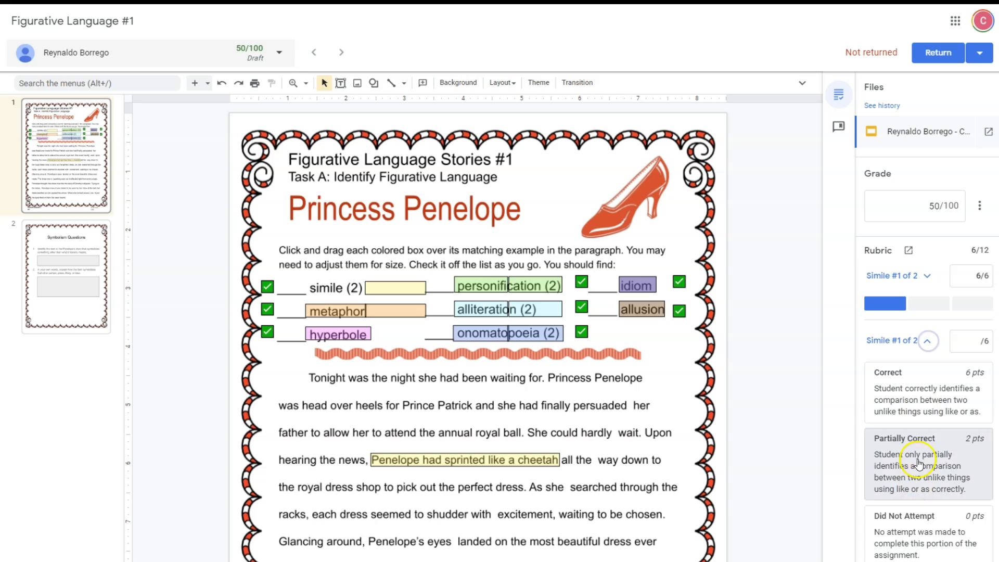
pyautogui.click(902, 542)
pyautogui.click(927, 344)
# Step: Post the private comment "Please complete your assignment and resubmit for a better grade. Thank you!" and return the graded work to the student
pyautogui.click(883, 428)
pyautogui.rightClick(883, 430)
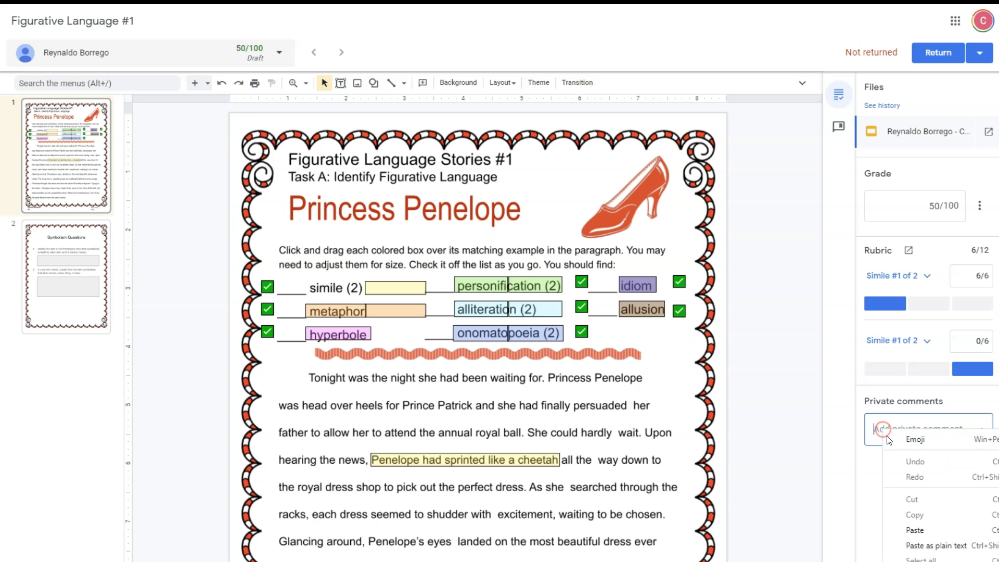
pyautogui.click(904, 530)
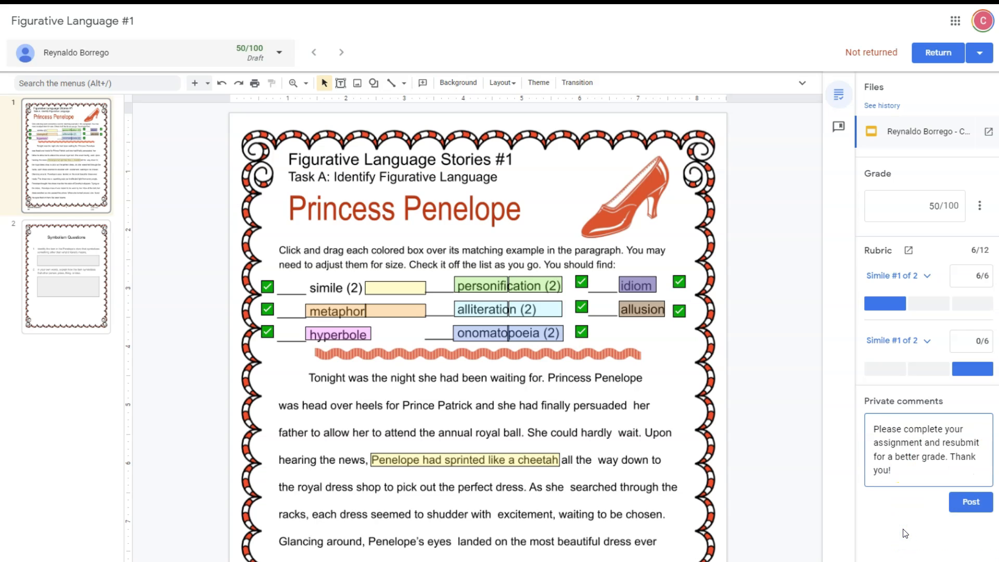
pyautogui.click(969, 504)
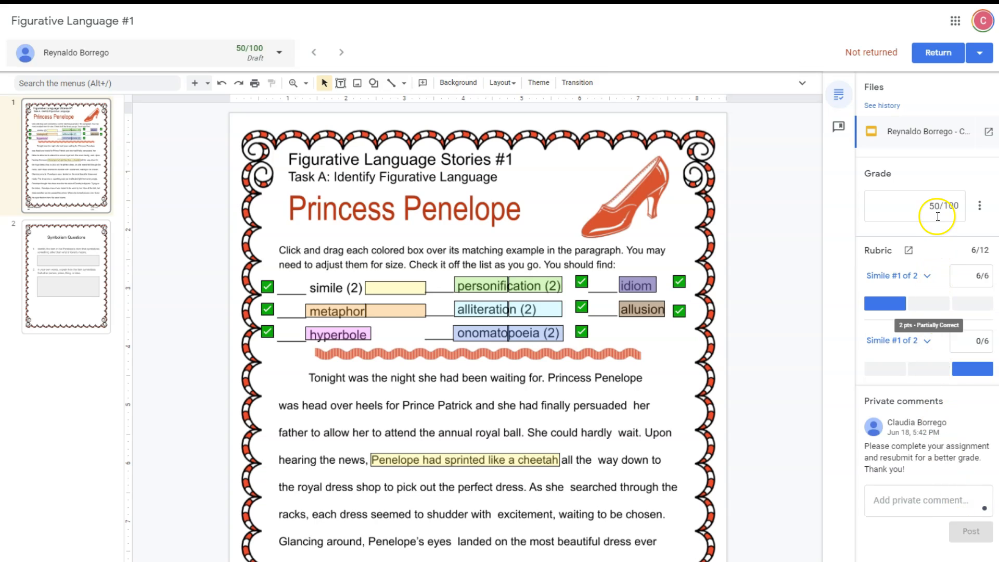
pyautogui.click(934, 60)
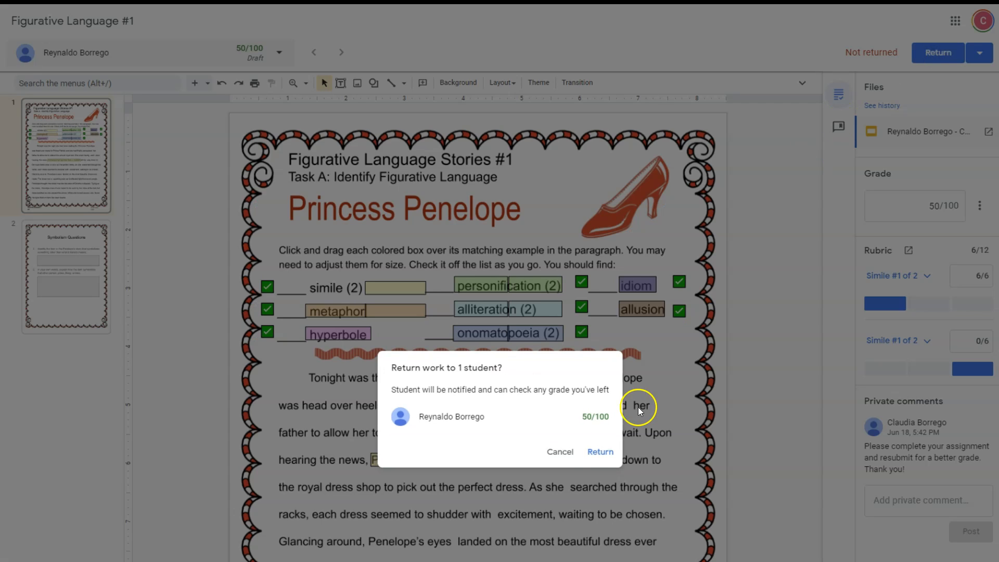
pyautogui.click(602, 453)
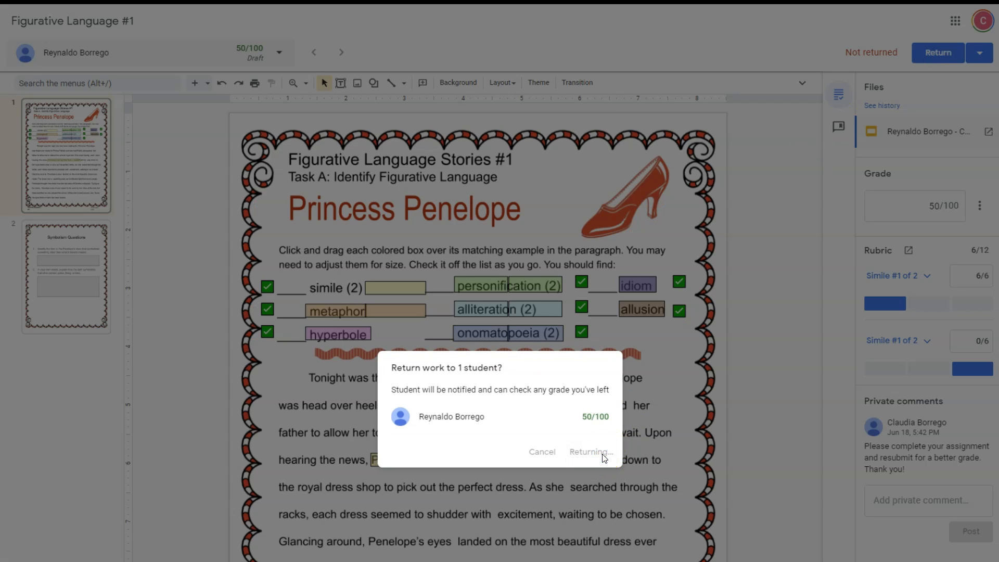